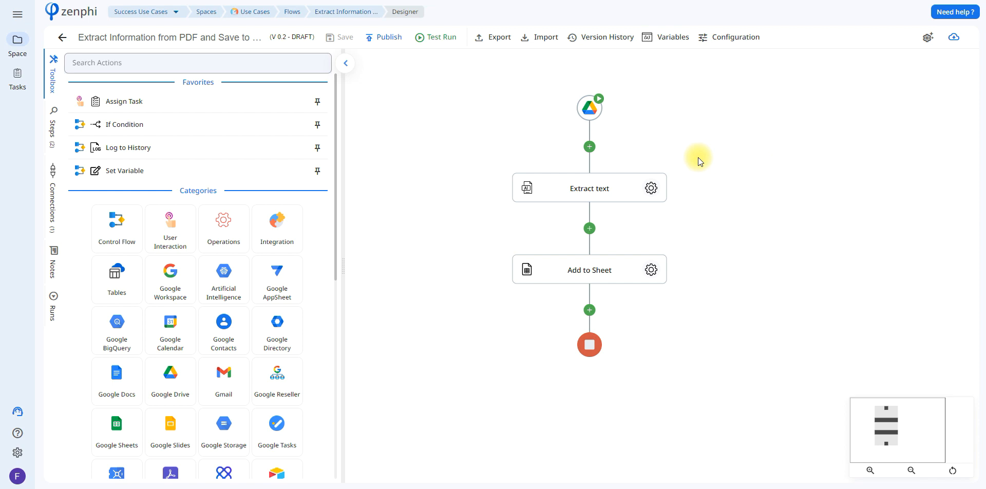
# Step: Examine the Google Drive File Add Trigger's settings, including the new-connection options and the choice of folder to monitor
pyautogui.click(598, 102)
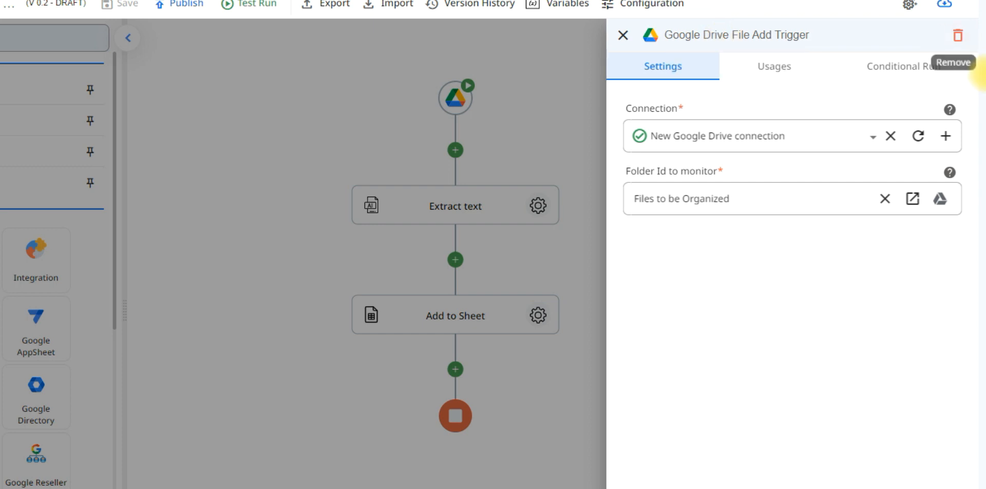
pyautogui.click(946, 135)
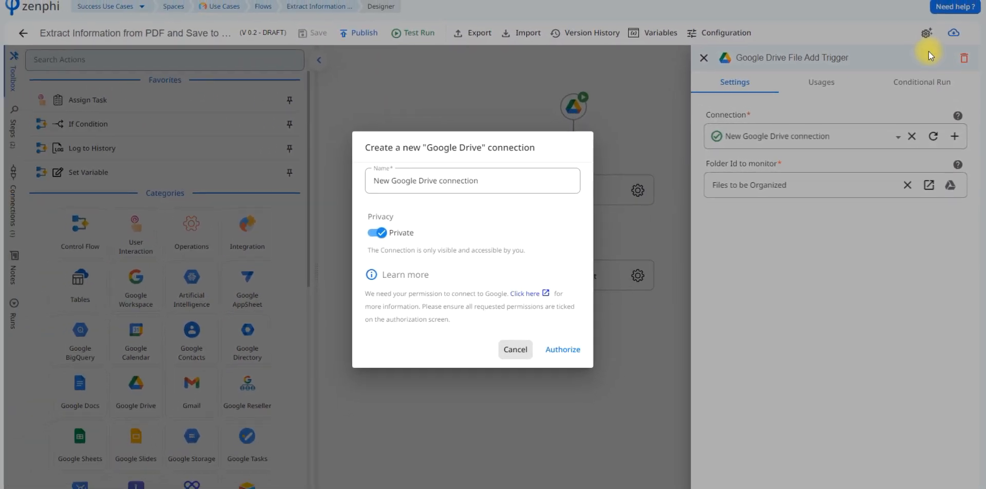
pyautogui.moveTo(498, 186); pyautogui.dragTo(328, 190)
pyautogui.click(545, 219)
pyautogui.click(530, 341)
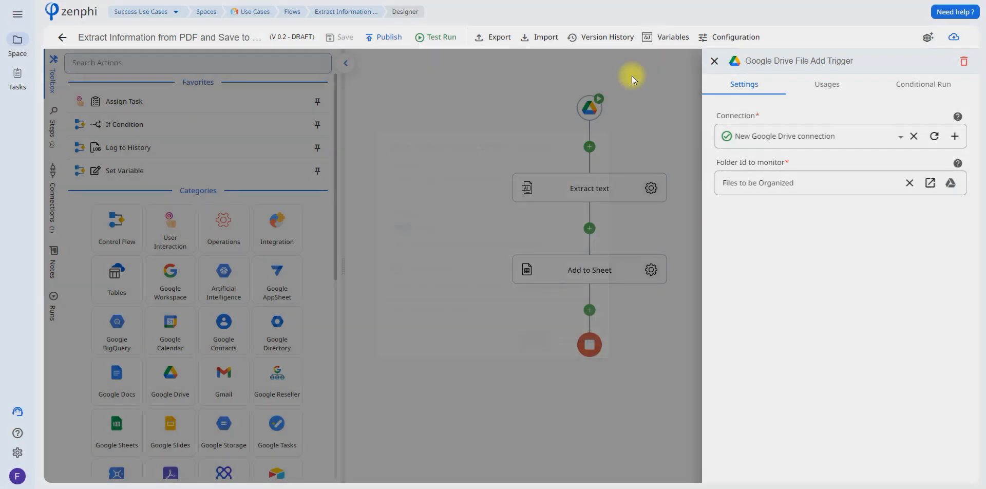
pyautogui.moveTo(741, 144)
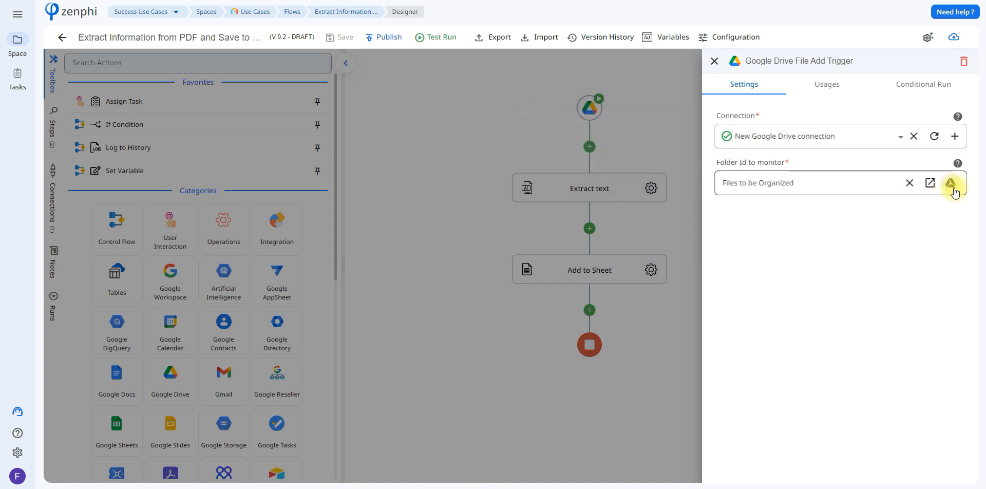
pyautogui.click(950, 183)
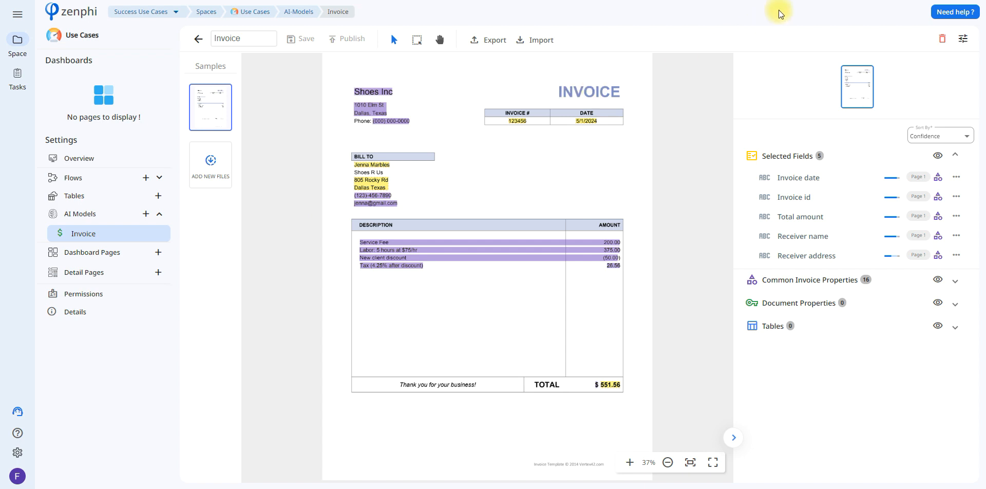
# Step: Inspect the Invoice AI model's common invoice properties and its selected fields, including Invoice date, Invoice id and Total amount
pyautogui.click(891, 159)
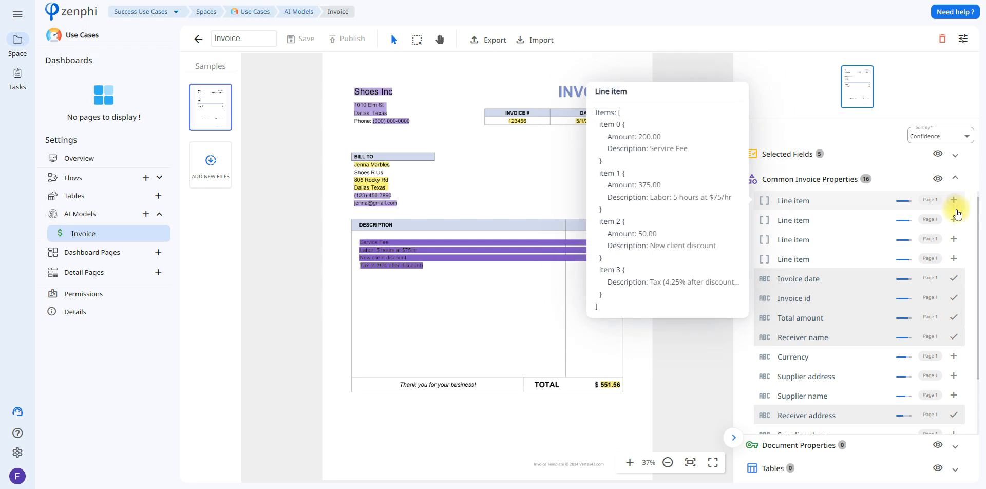
pyautogui.moveTo(958, 221)
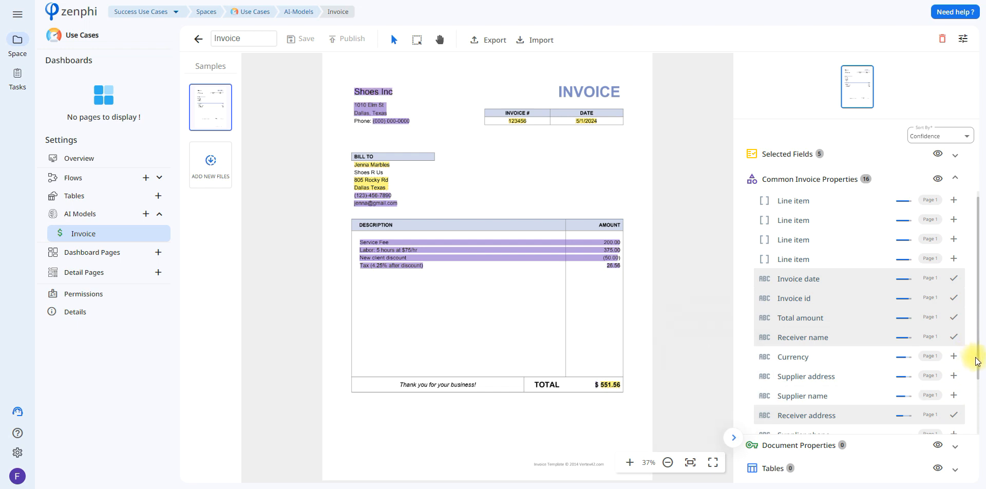
pyautogui.click(955, 154)
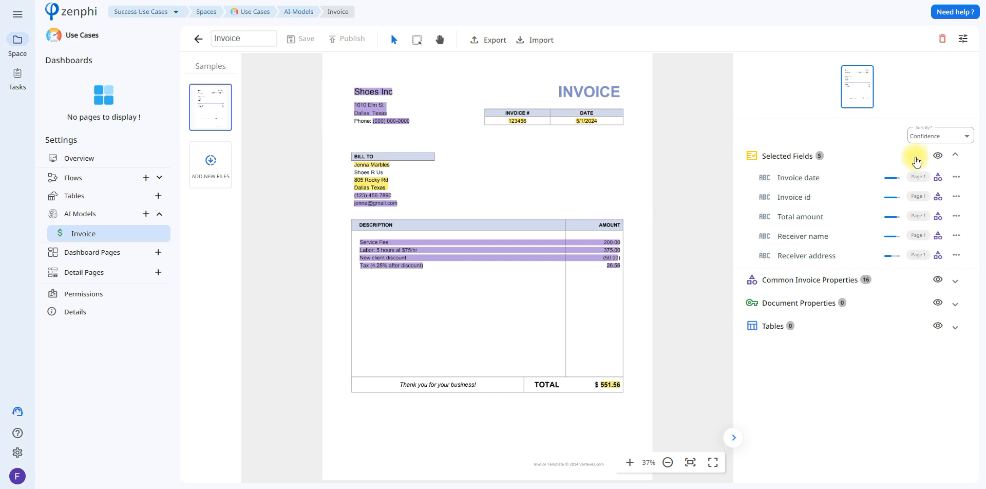
pyautogui.moveTo(805, 178)
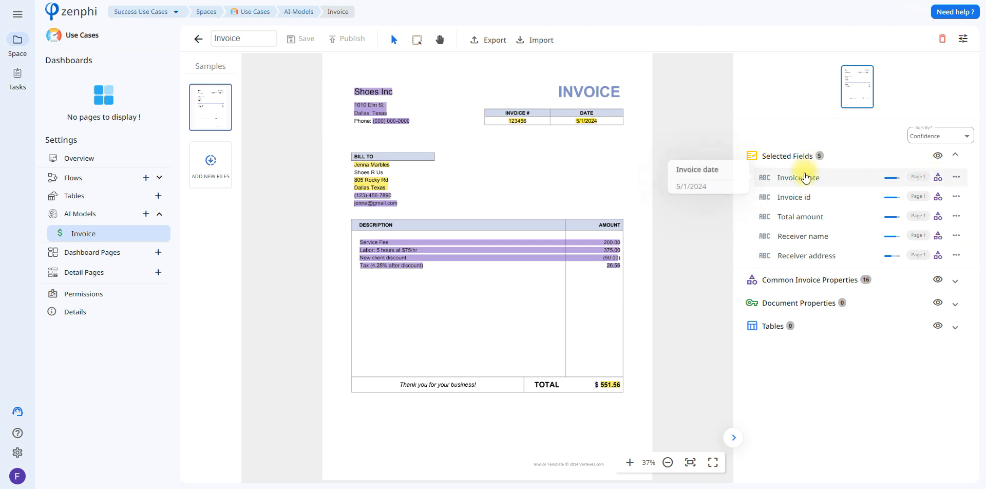
pyautogui.moveTo(803, 201)
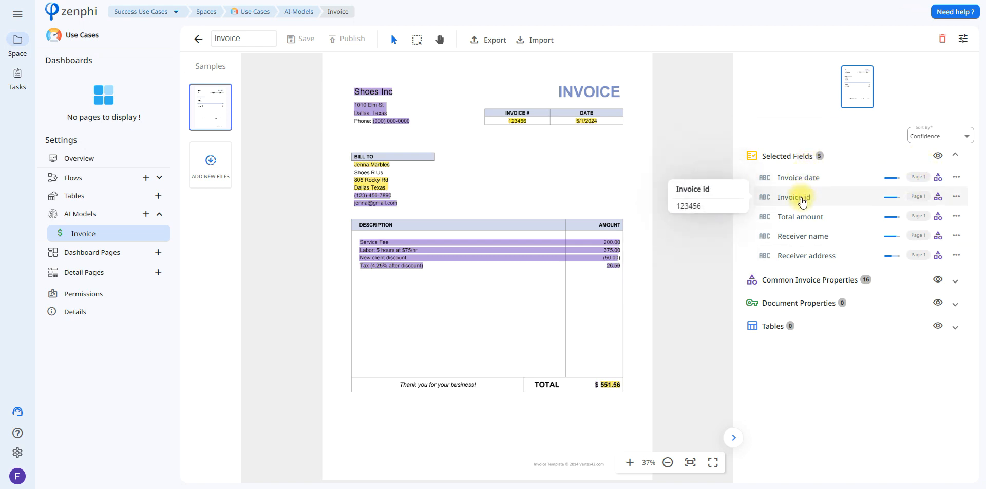
pyautogui.moveTo(803, 220)
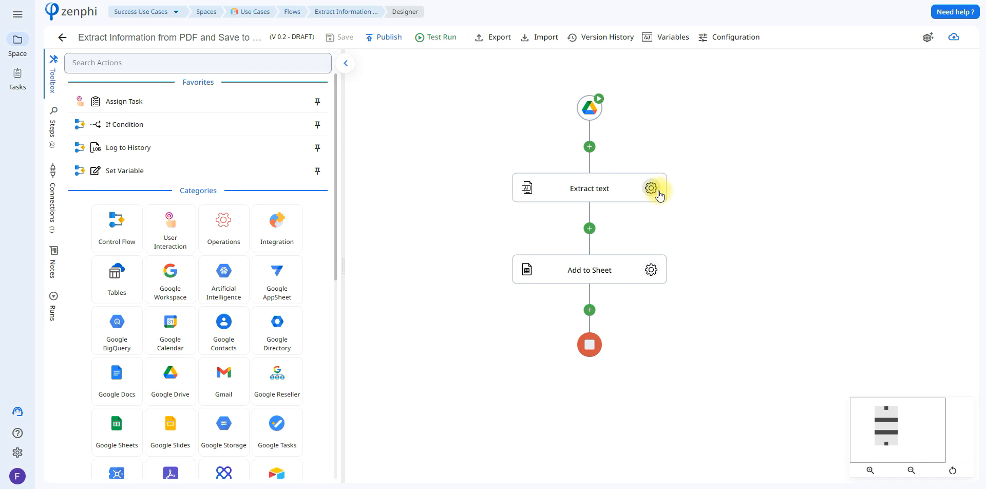
# Step: Review the Extract text action's AI model and the tokens offered for its document content to process
pyautogui.click(651, 188)
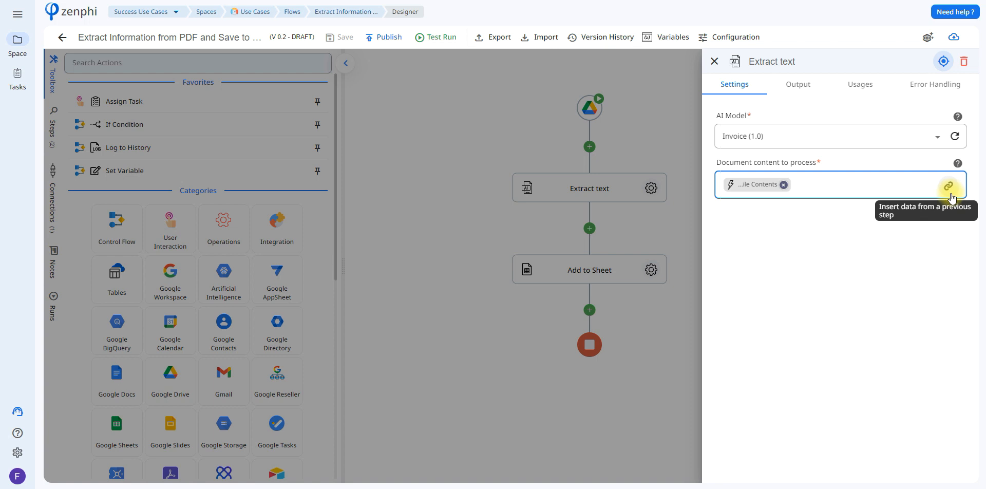
pyautogui.click(948, 186)
pyautogui.click(948, 185)
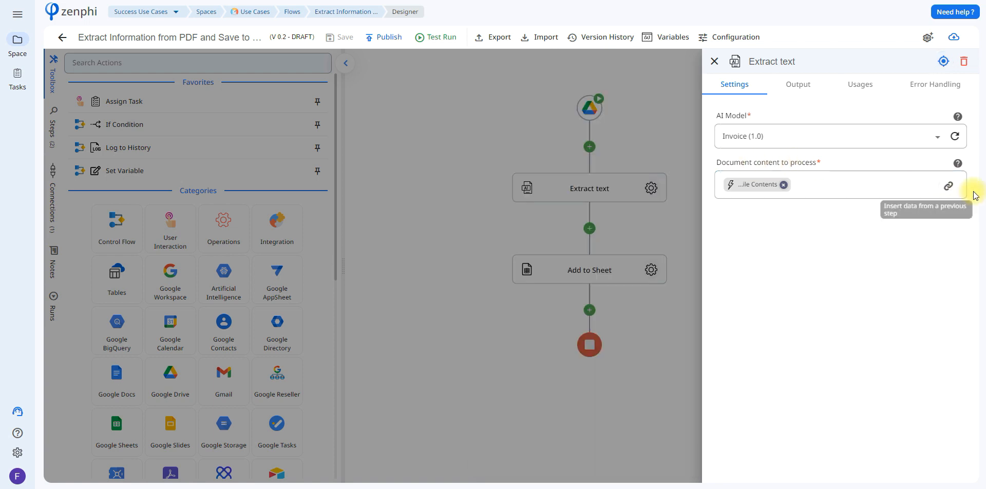
pyautogui.click(948, 186)
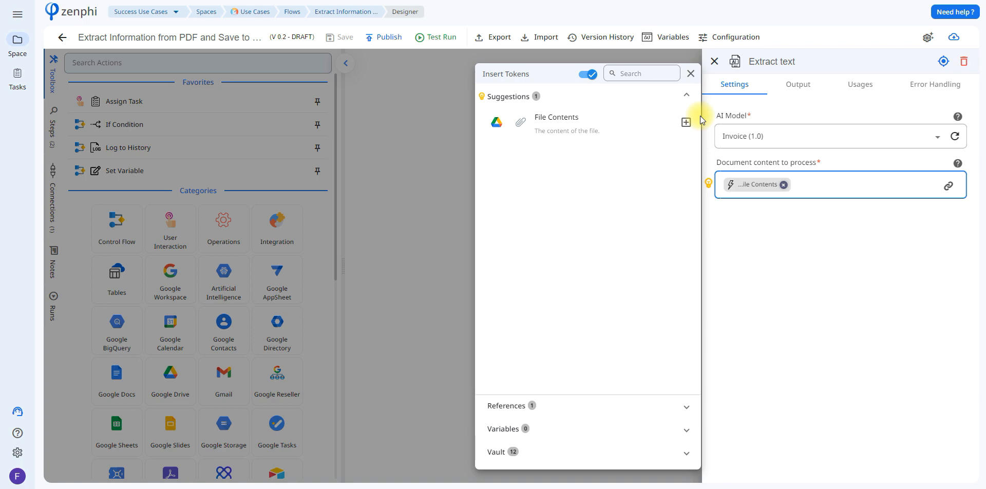
pyautogui.click(897, 13)
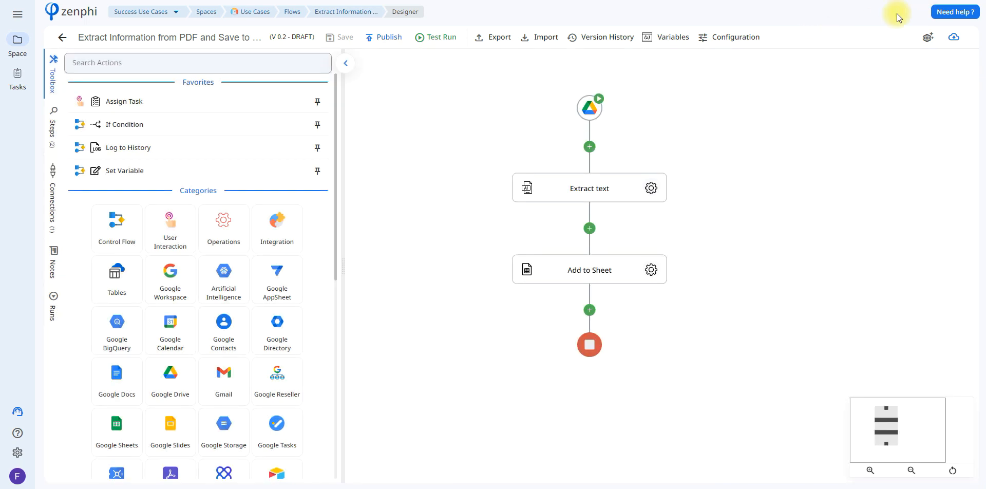
# Step: Review the Add to Sheet action's new-connection options, spreadsheet file selection and sheet name selection
pyautogui.click(650, 270)
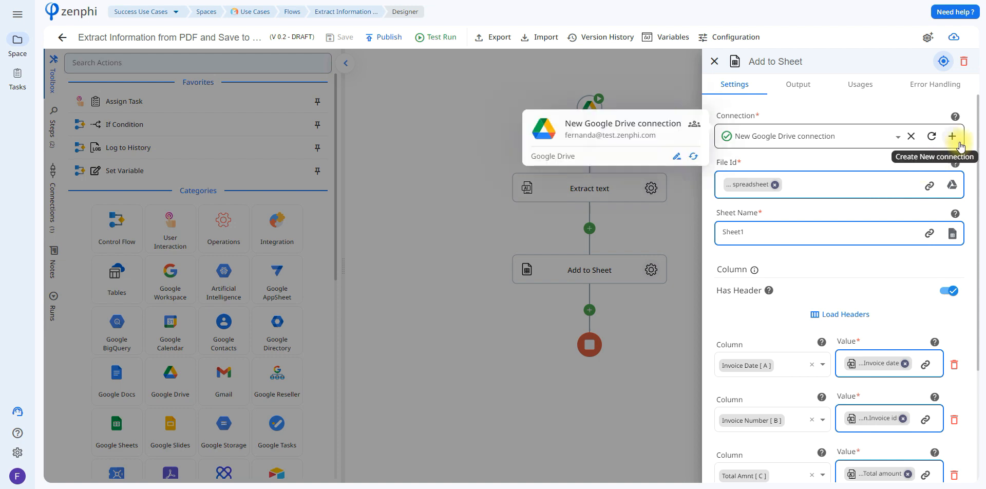
pyautogui.click(953, 138)
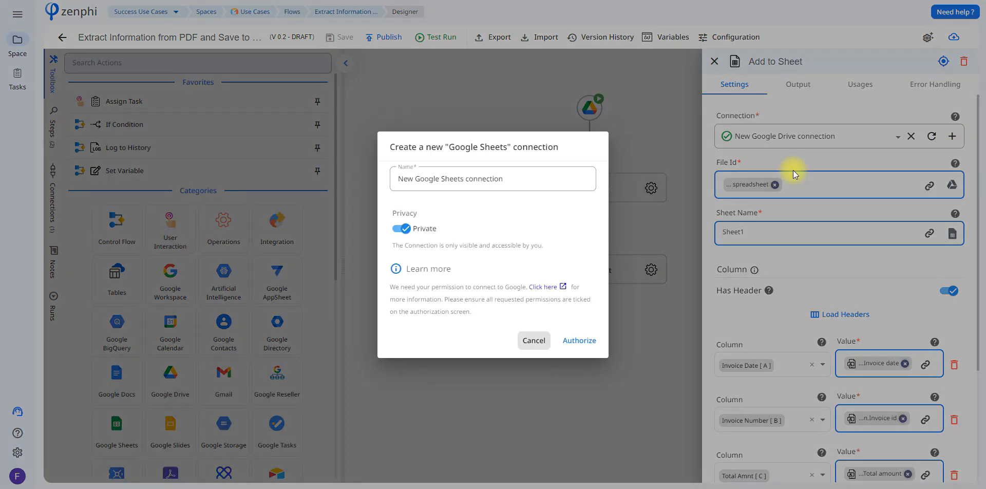
pyautogui.click(532, 340)
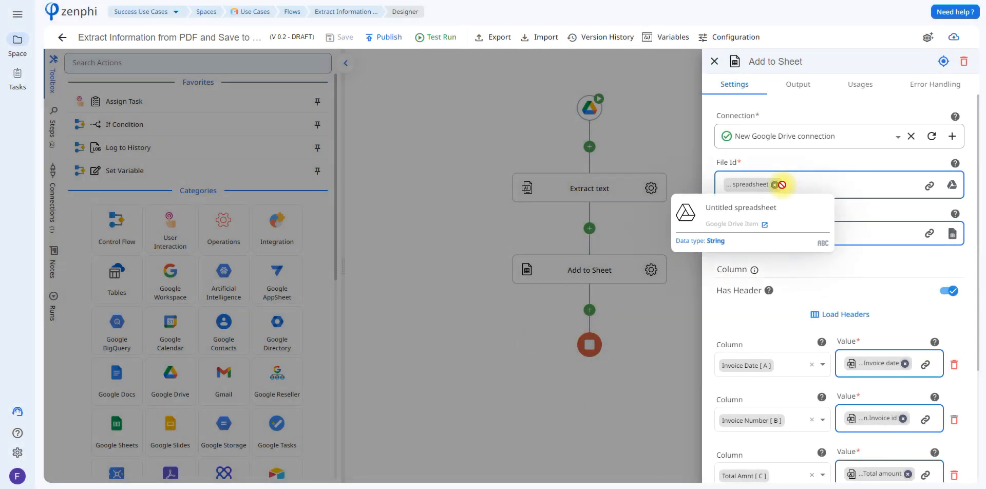
pyautogui.click(951, 185)
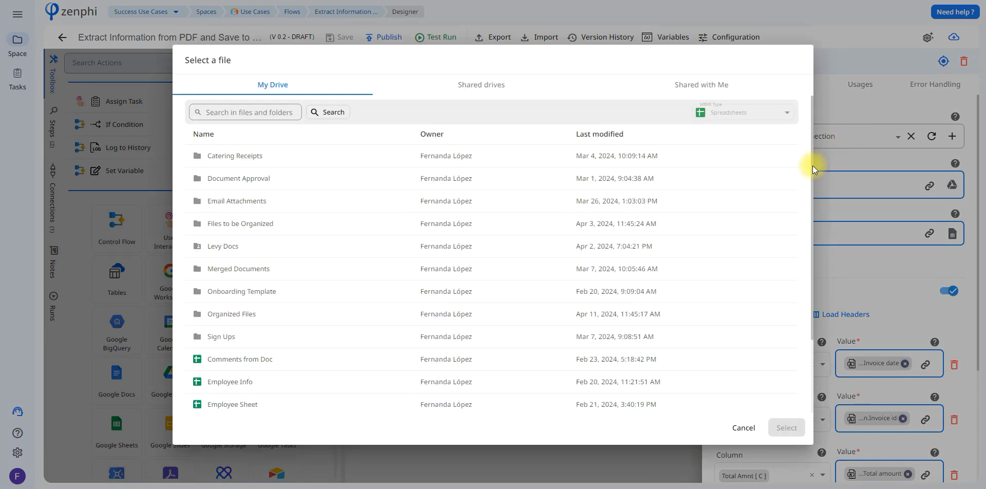
pyautogui.moveTo(813, 165); pyautogui.dragTo(804, 254)
pyautogui.click(810, 96)
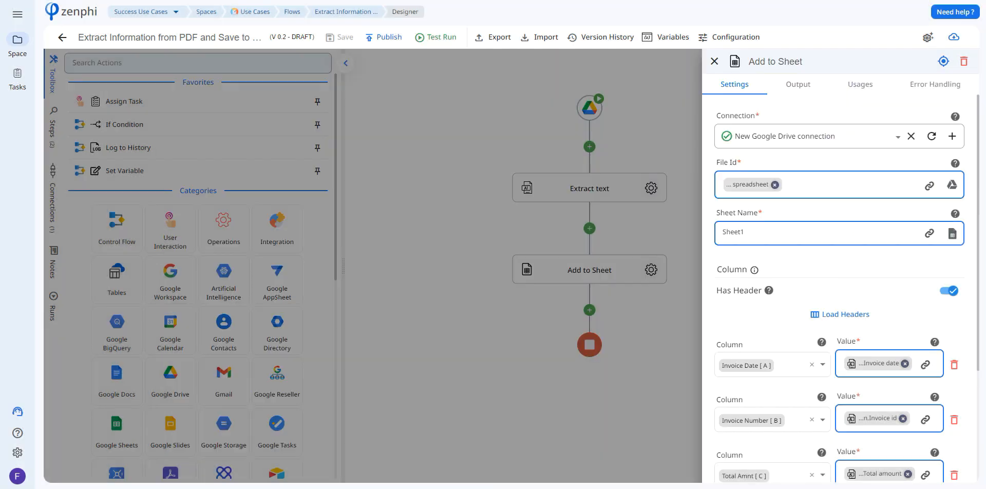
pyautogui.click(952, 233)
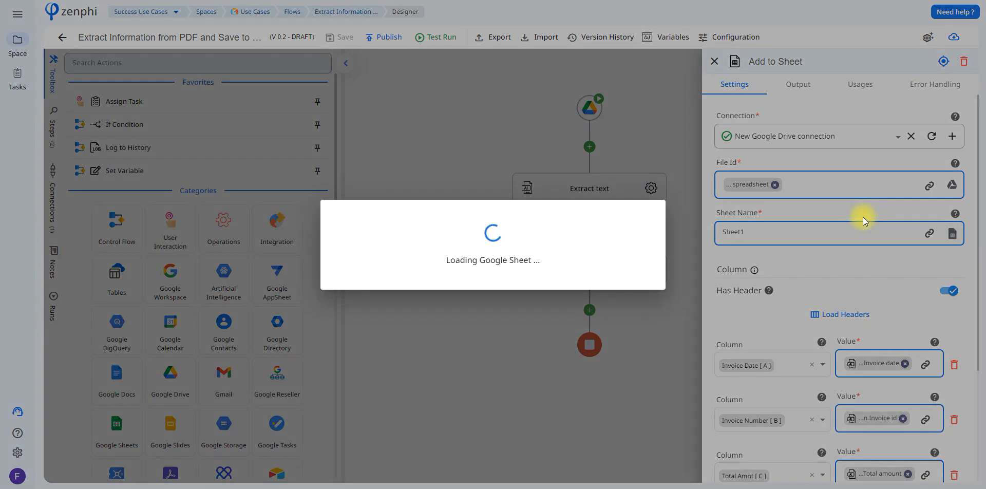
pyautogui.click(590, 246)
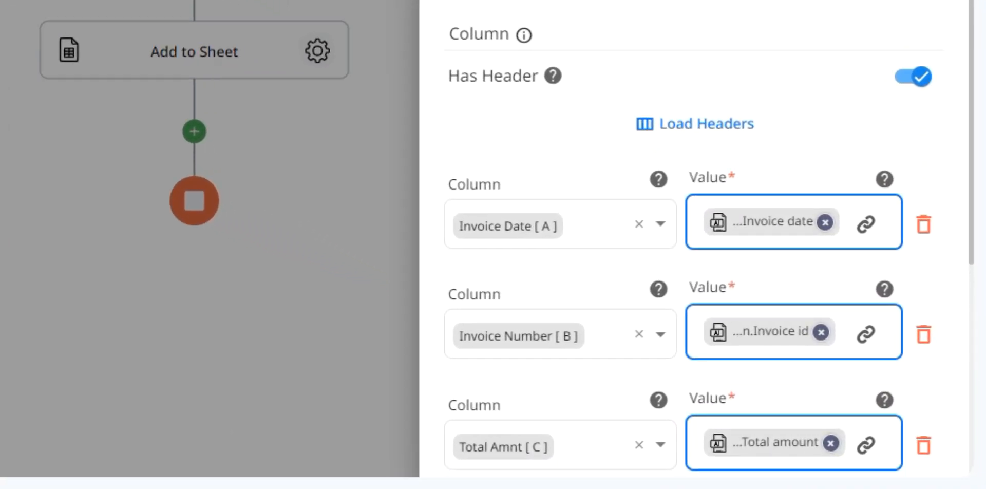
# Step: Examine the Add to Sheet column mappings and the Extracted Information tokens available for the Invoice Date column's value
pyautogui.scroll(-6, 968, 88)
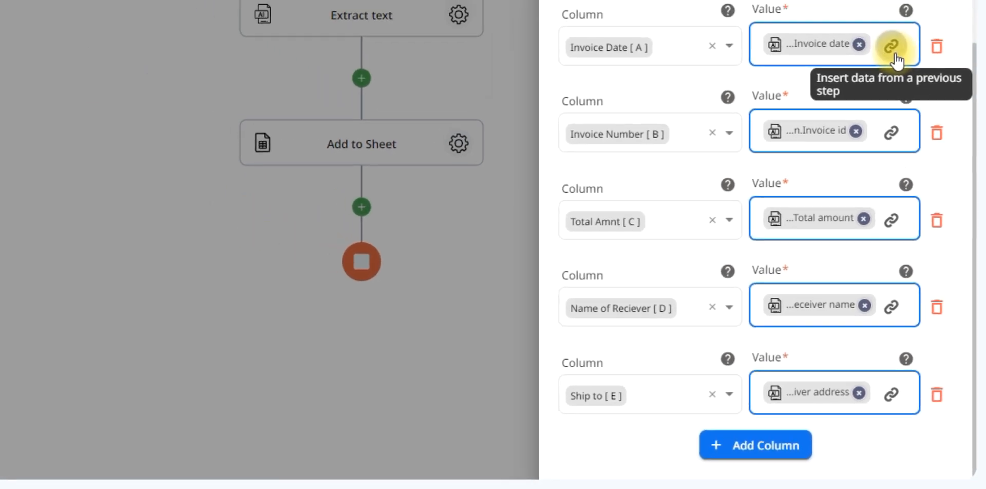
pyautogui.click(894, 54)
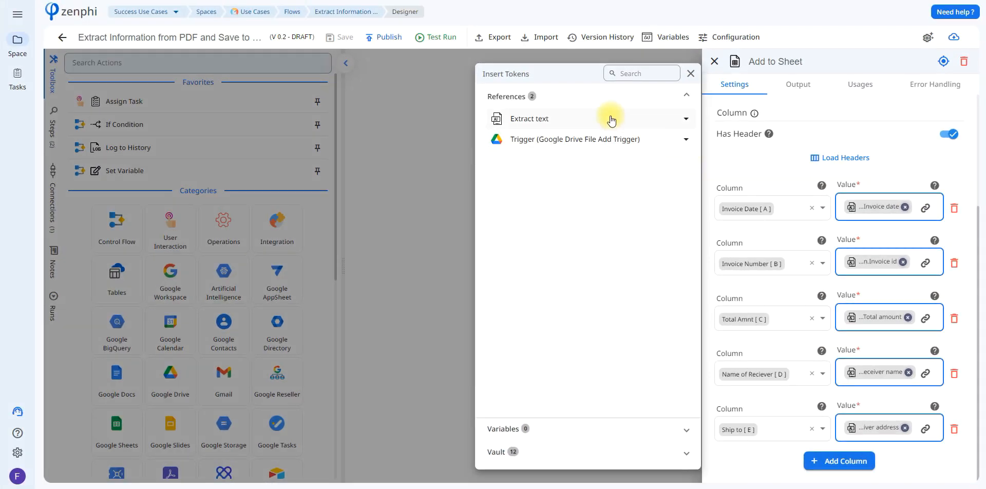
pyautogui.click(610, 119)
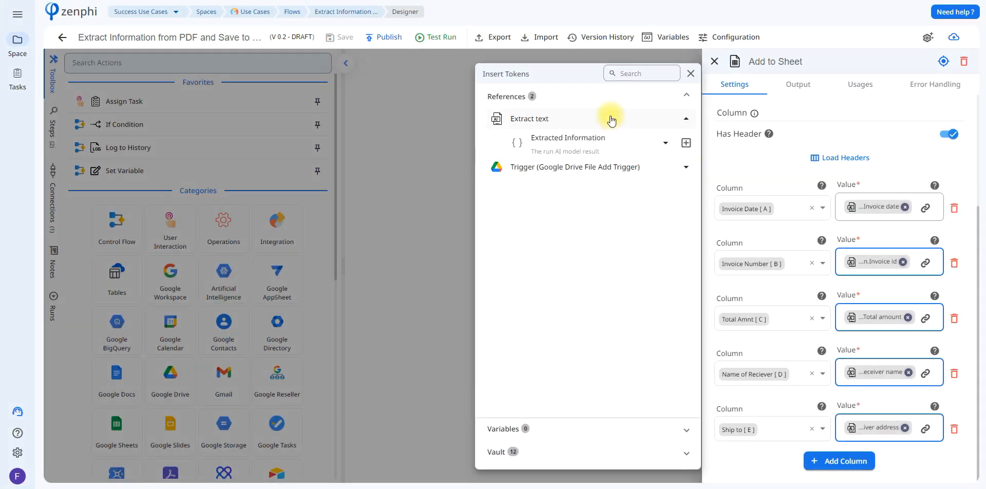
pyautogui.click(663, 144)
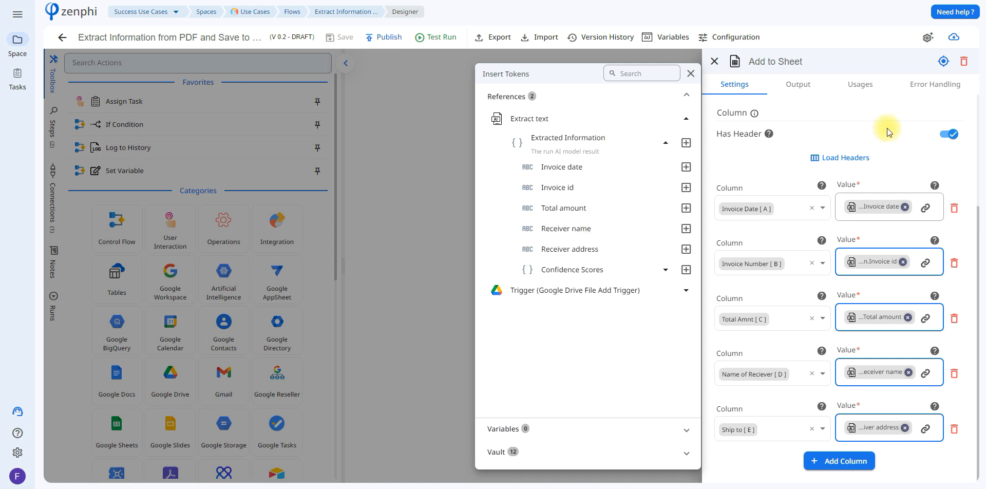
pyautogui.click(303, 1)
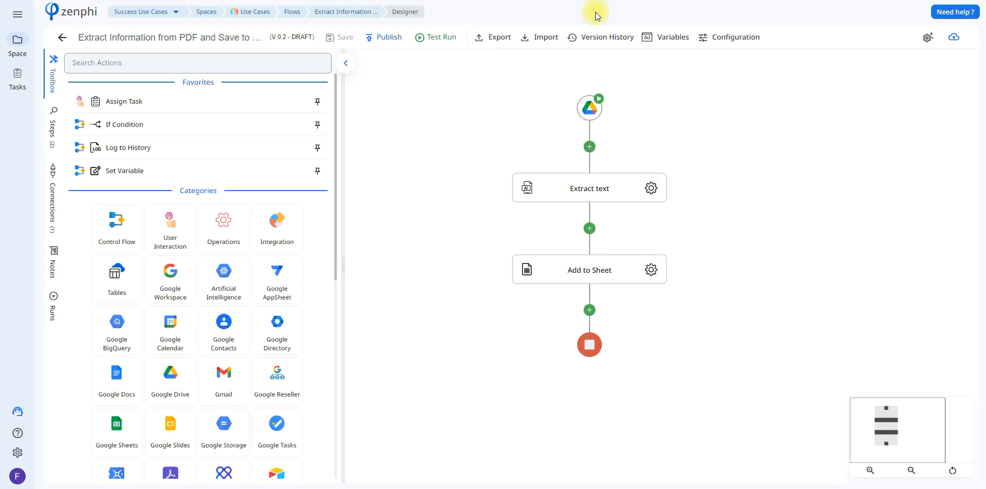
# Step: Start a test run of the PDF information extraction flow
pyautogui.click(431, 37)
pyautogui.click(472, 82)
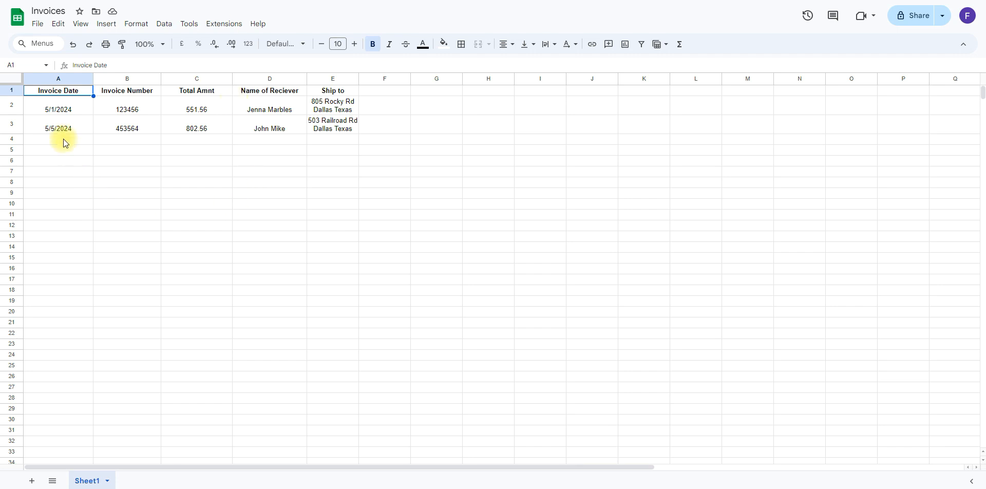
# Step: Switch to the Invoices spreadsheet in Google Sheets and check row 3's date, number, total amount, receiver name and shipping address
pyautogui.click(56, 131)
pyautogui.click(137, 126)
pyautogui.click(185, 129)
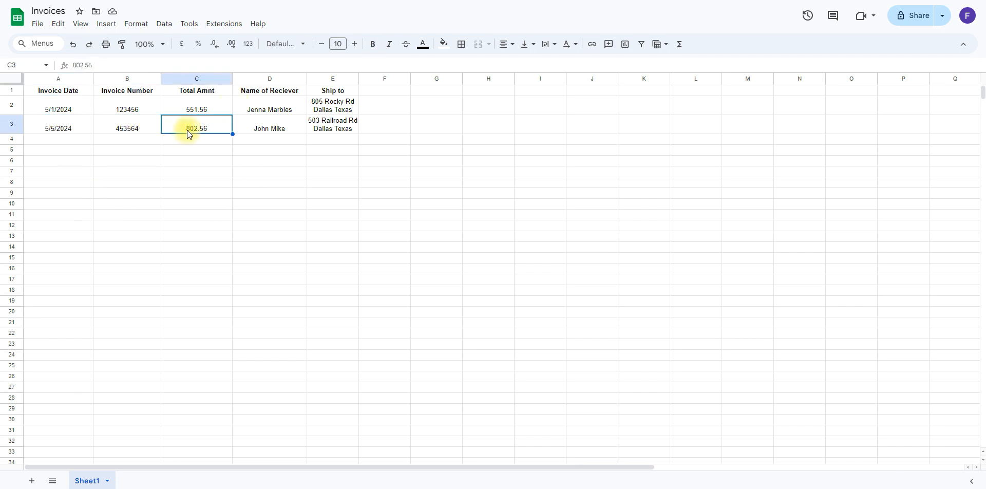
pyautogui.click(249, 131)
pyautogui.click(325, 128)
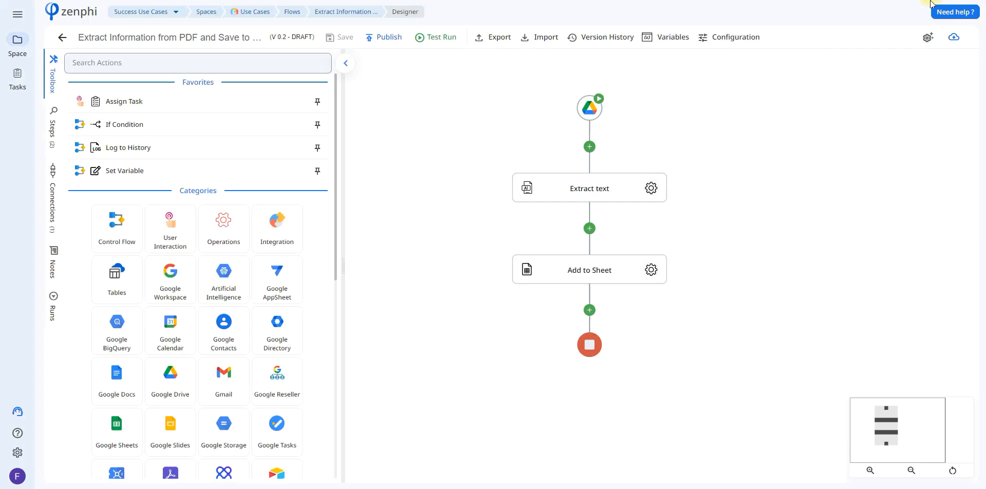